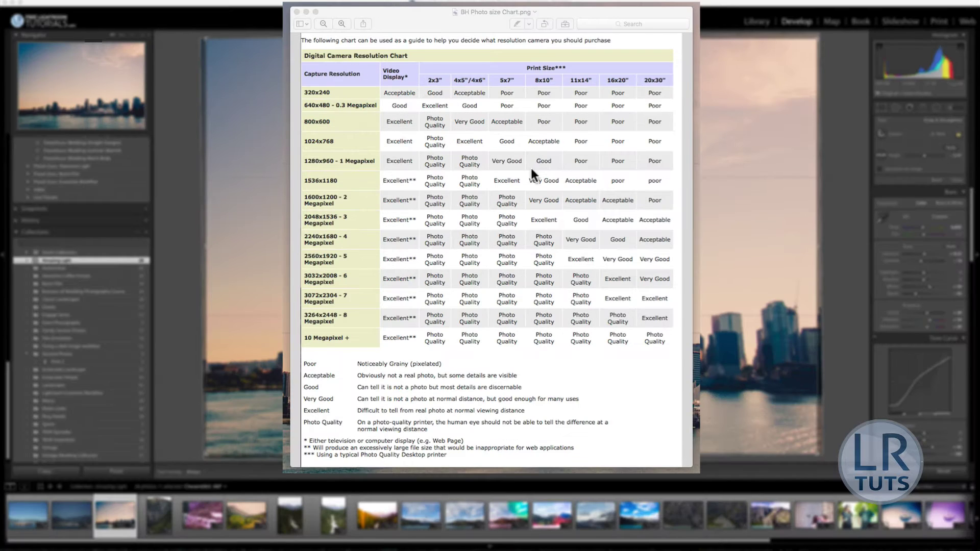
Drag the Preview resolution chart window to the right edge to uncover the Vancouver skyline photo.
{"action": "left_click", "coordinate": [443, 20]}
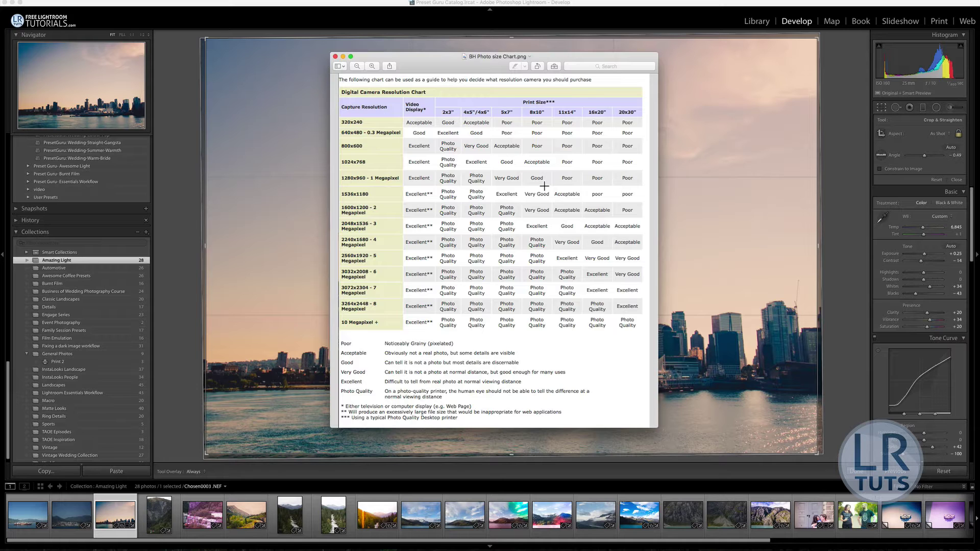
{"action": "left_click_drag", "start_coordinate": [449, 68], "coordinate": [979, 184]}
Close the crop tool and cycle the Loupe info overlays, ending on camera, date and 3887 x 2591 size.
{"action": "left_click", "coordinate": [721, 159]}
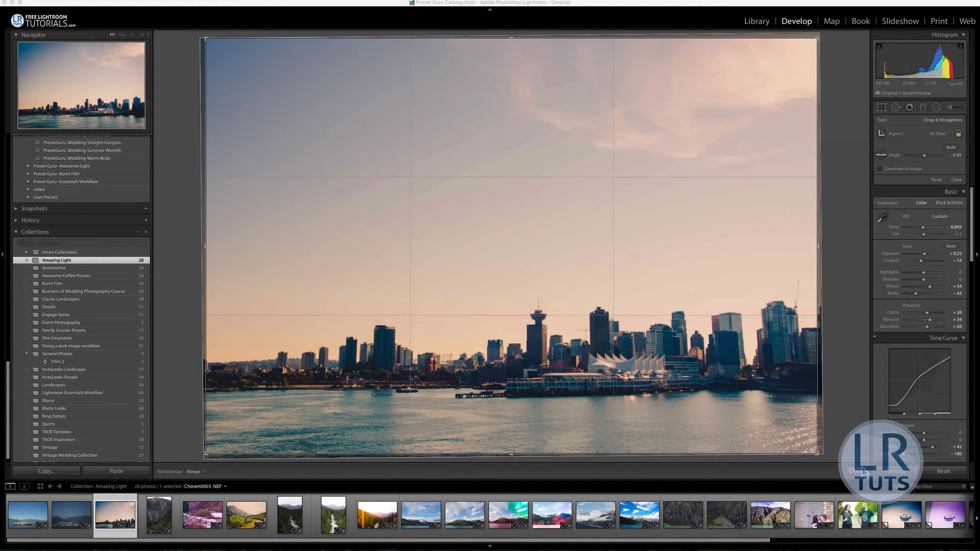
{"action": "key", "text": "Return"}
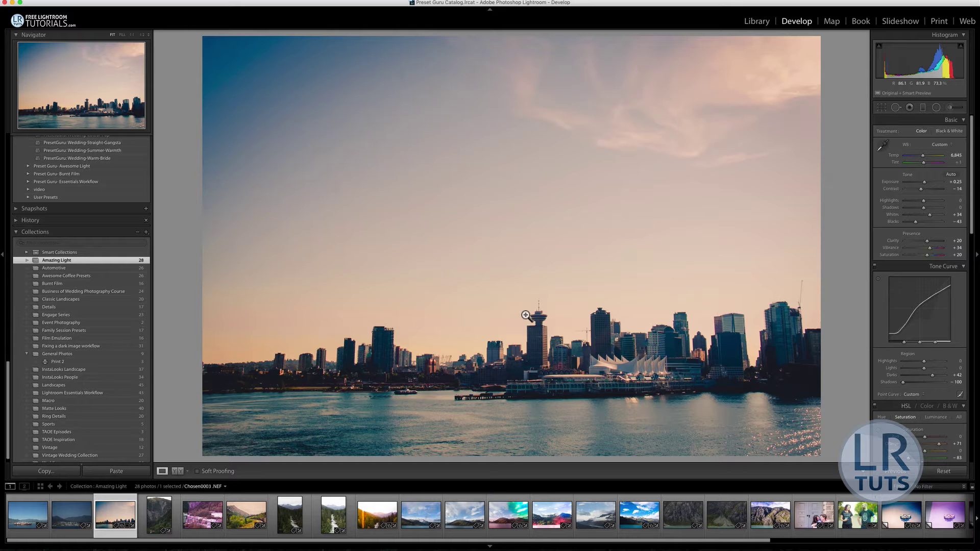
{"action": "key", "text": "i"}
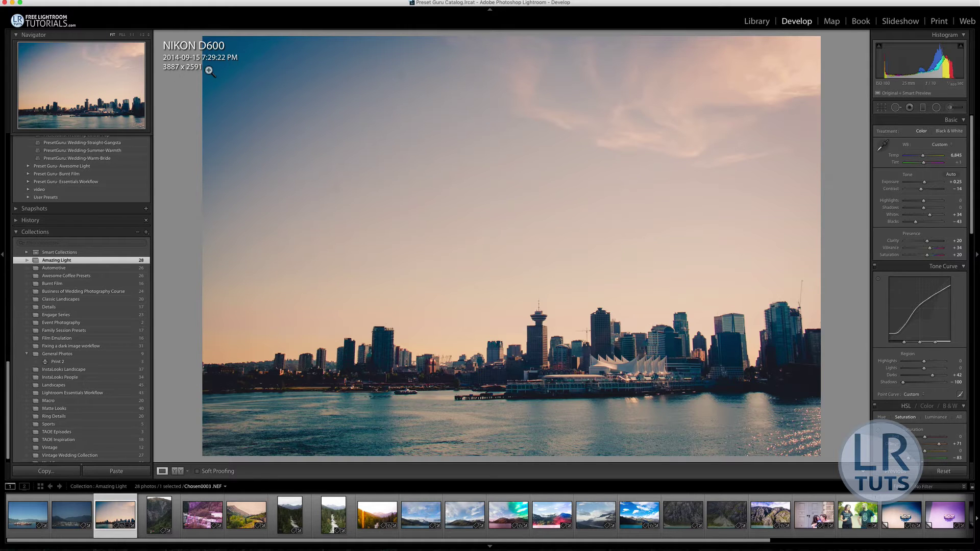
{"action": "key", "text": "i"}
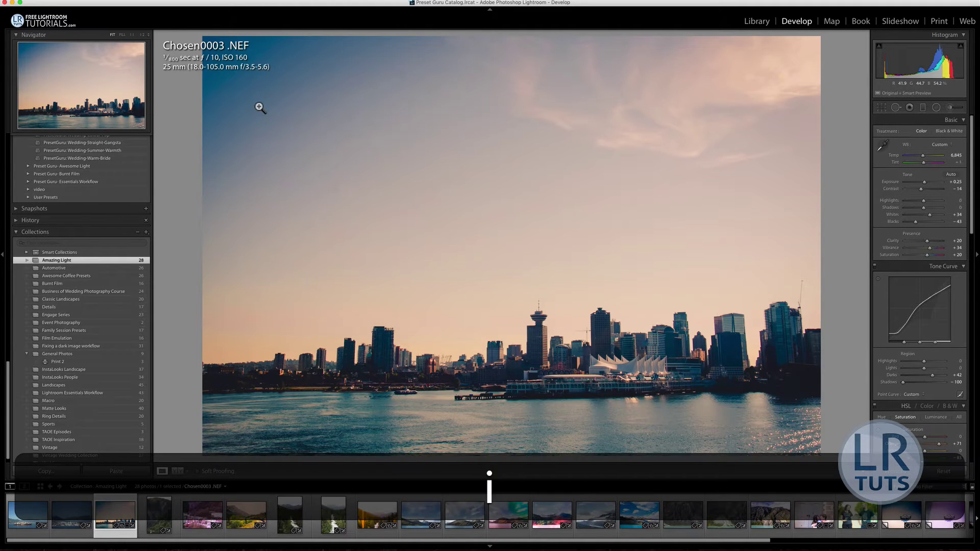
{"action": "key", "text": "i"}
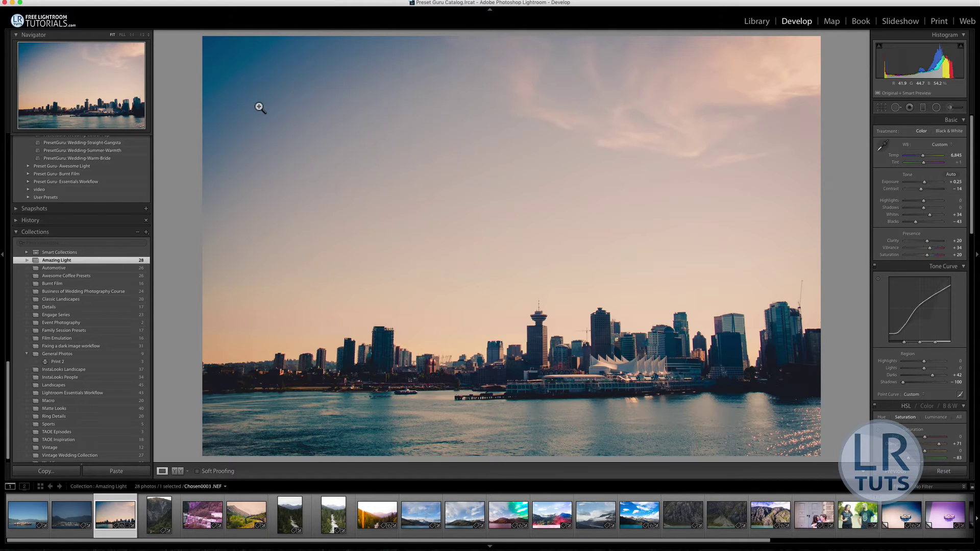
{"action": "key", "text": "i"}
{"action": "key", "text": "i"}
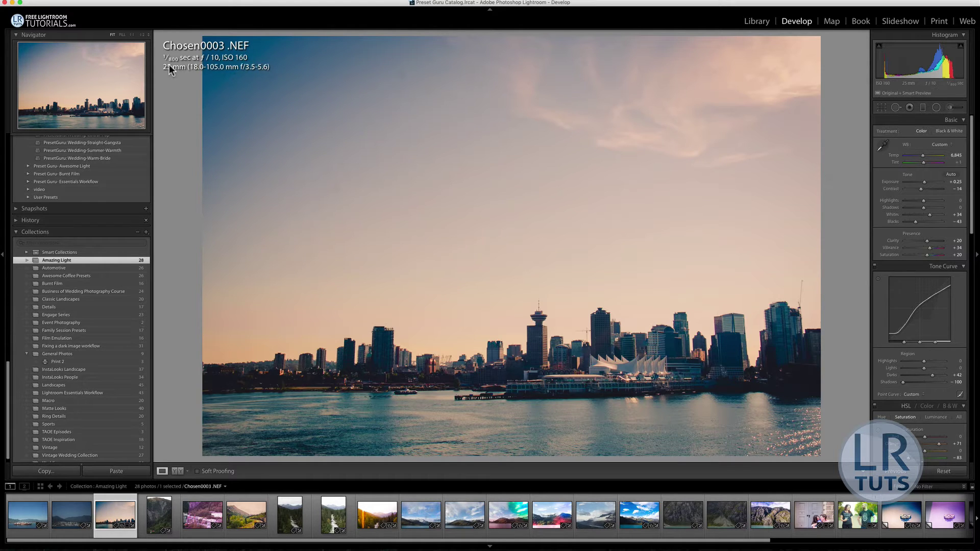
Zoom into the photo and back out, then cycle the info overlays until none is shown.
{"action": "left_click", "coordinate": [552, 279]}
{"action": "left_click", "coordinate": [550, 276]}
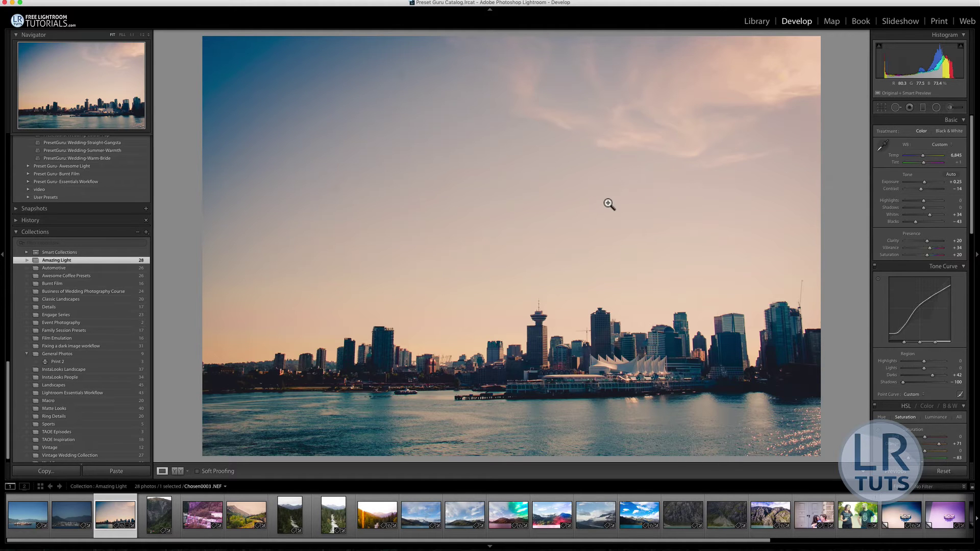
{"action": "key", "text": "i"}
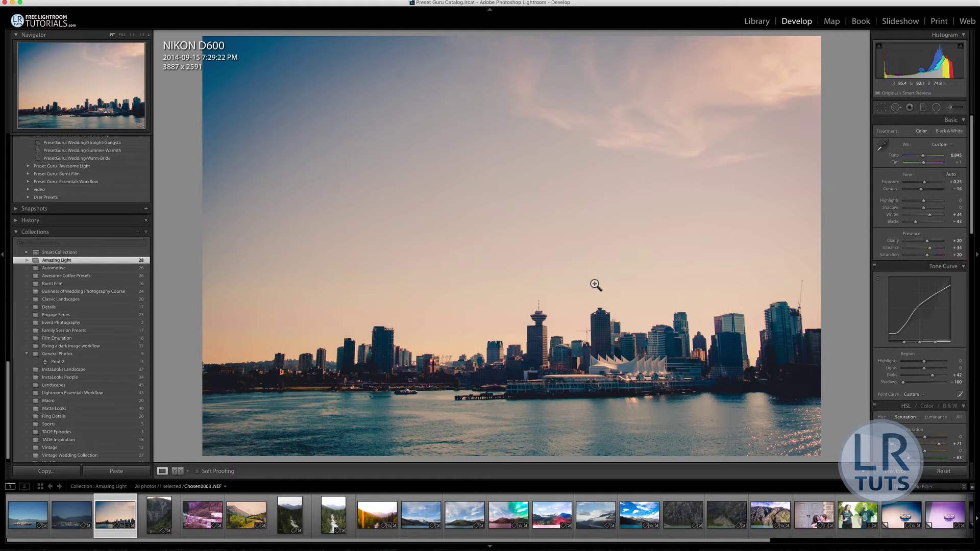
{"action": "key", "text": "i"}
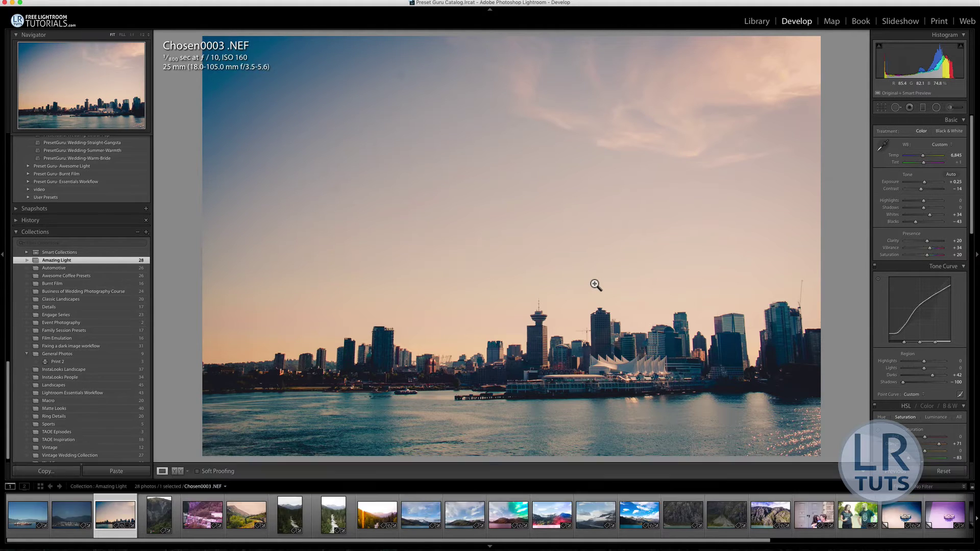
{"action": "key", "text": "i"}
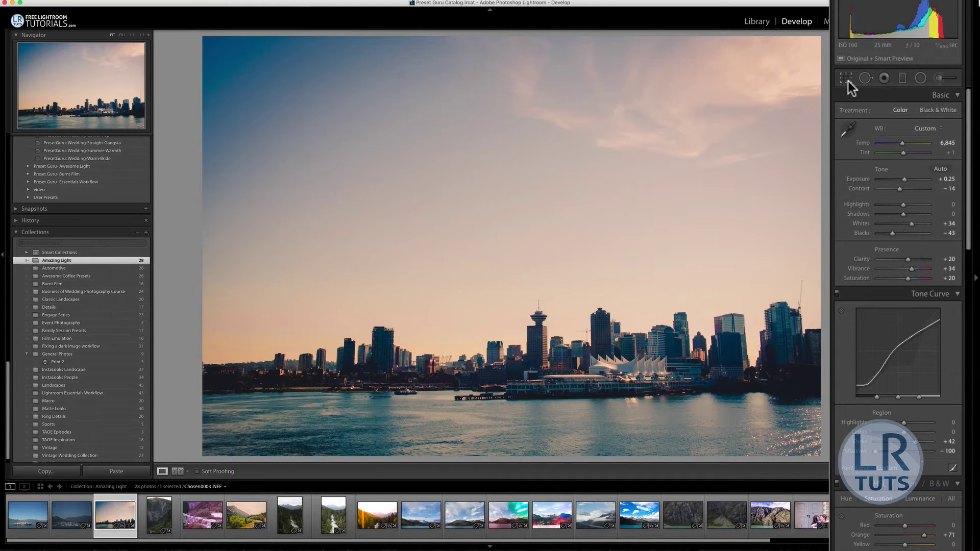
Open the Crop tool and try the 2 x 3, 8.5 x 11 and 4 x 5 aspect ratios.
{"action": "left_click", "coordinate": [847, 79]}
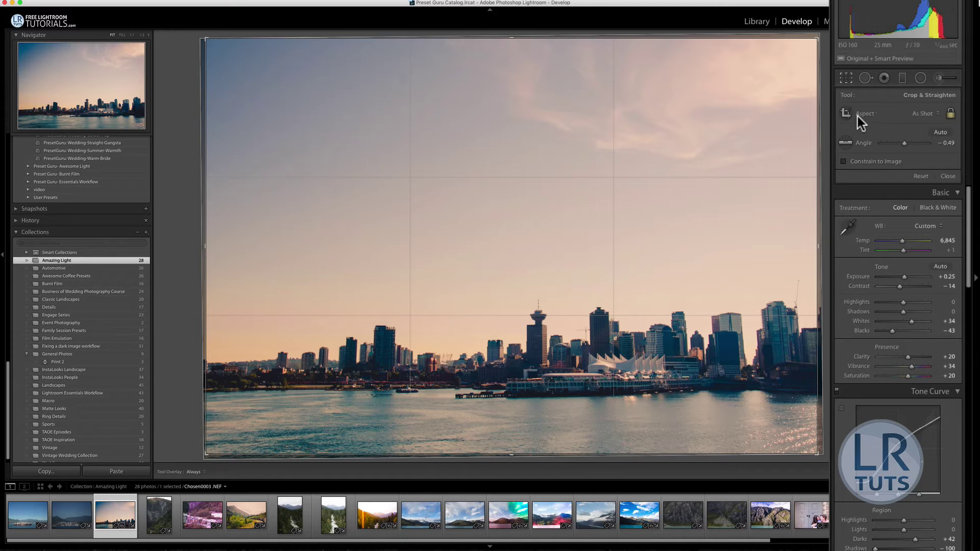
{"action": "left_click", "coordinate": [928, 114]}
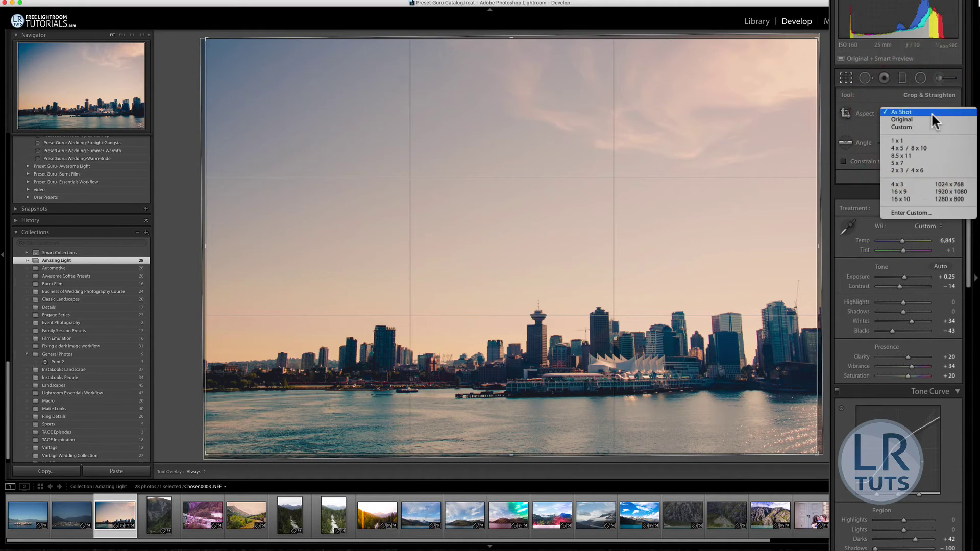
{"action": "left_click", "coordinate": [920, 170]}
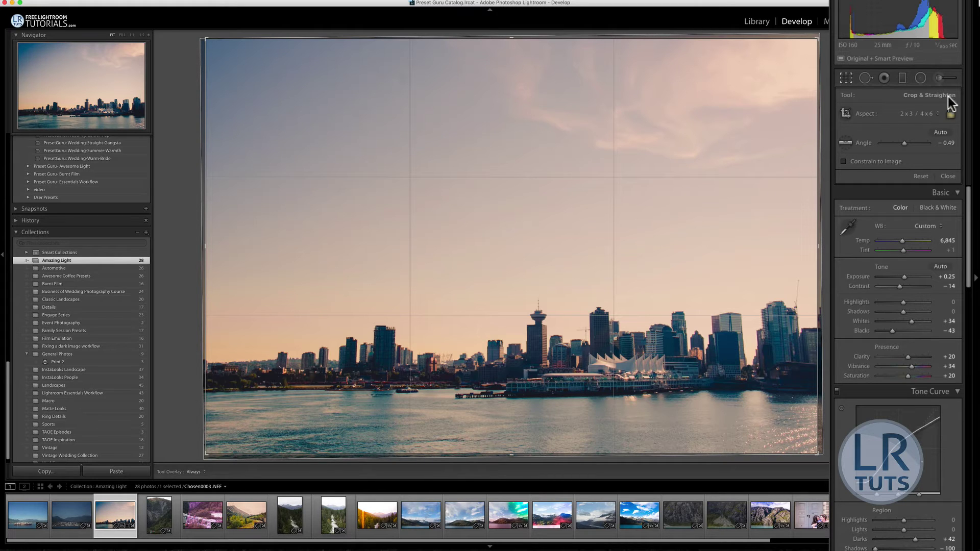
{"action": "left_click", "coordinate": [928, 113]}
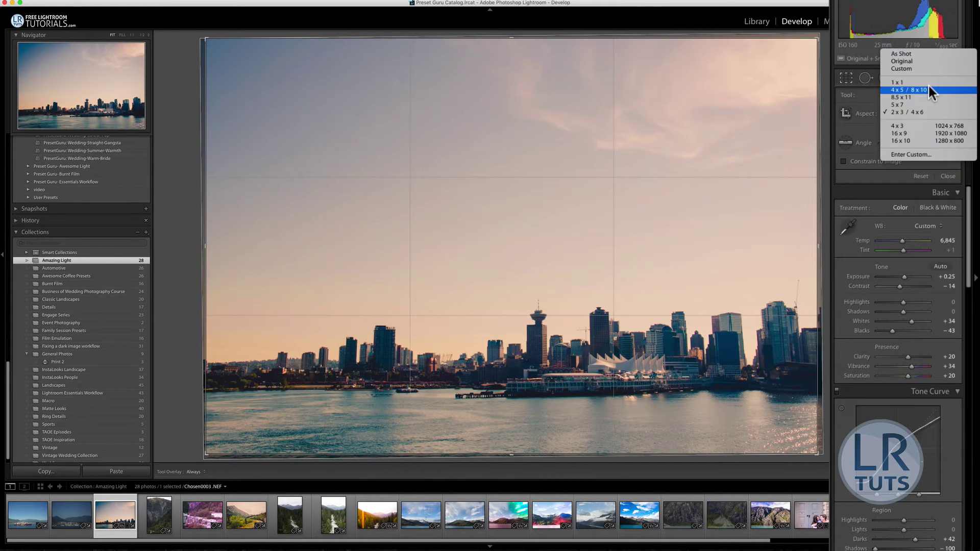
{"action": "left_click", "coordinate": [920, 96]}
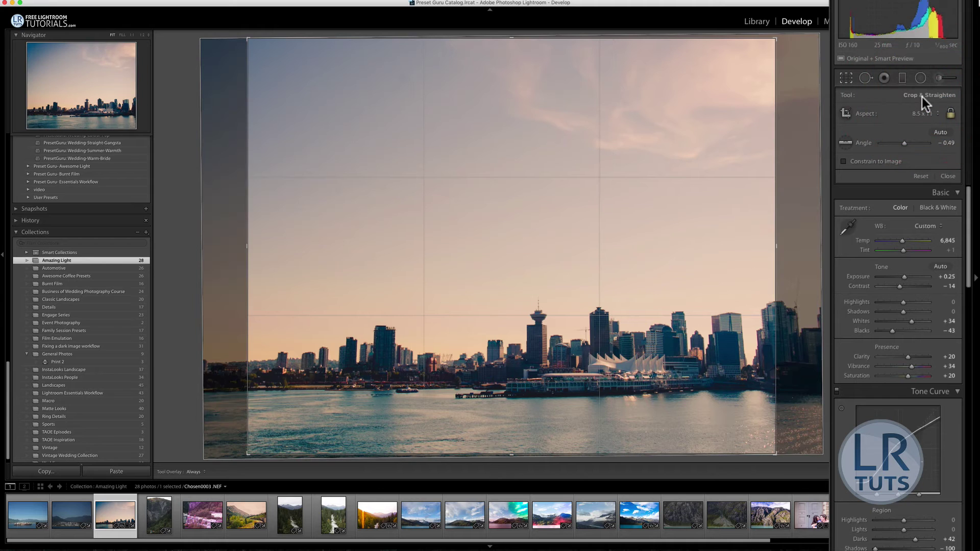
{"action": "left_click", "coordinate": [929, 112]}
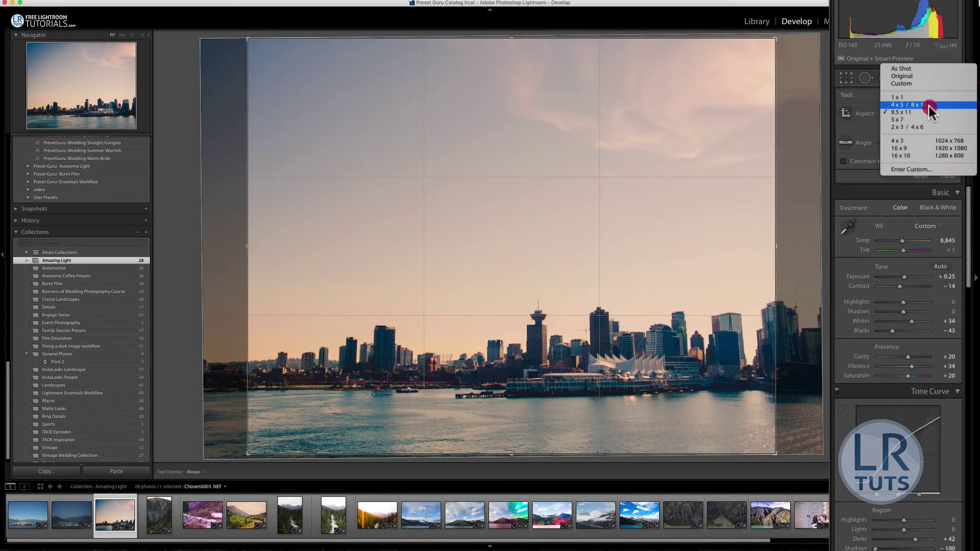
{"action": "left_click", "coordinate": [929, 106]}
Try the 4 x 3 and 16 x 10 crop ratios, then set the aspect back to As Shot.
{"action": "left_click", "coordinate": [929, 113]}
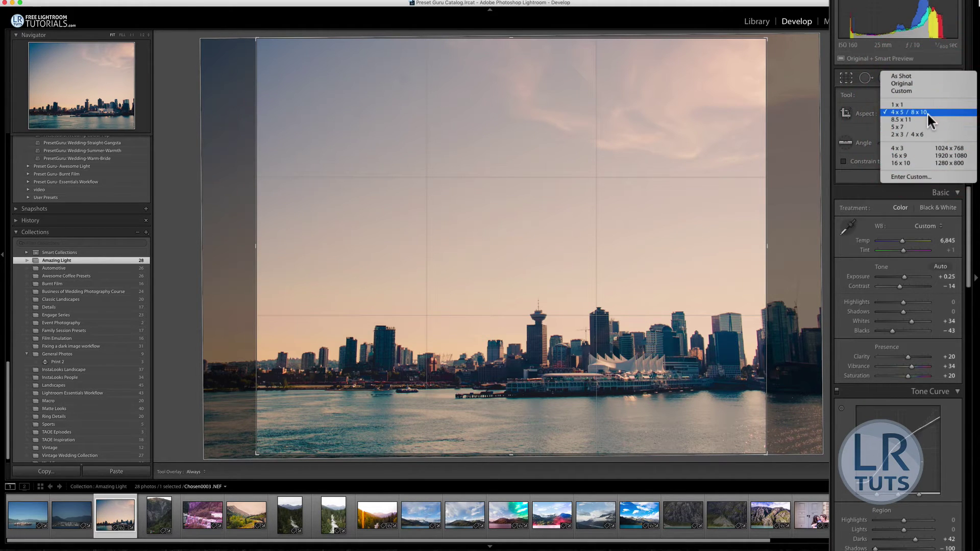
{"action": "left_click", "coordinate": [911, 148]}
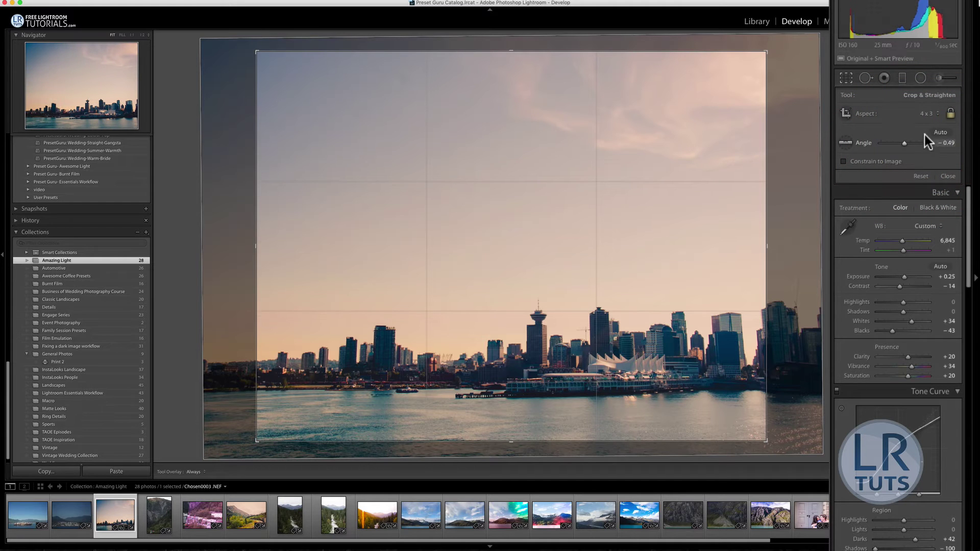
{"action": "left_click", "coordinate": [929, 113]}
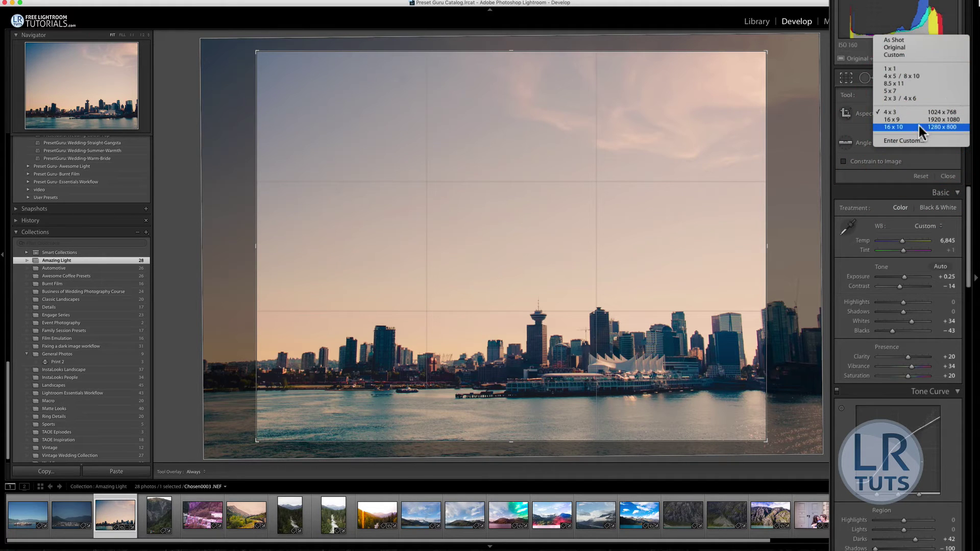
{"action": "left_click", "coordinate": [919, 126]}
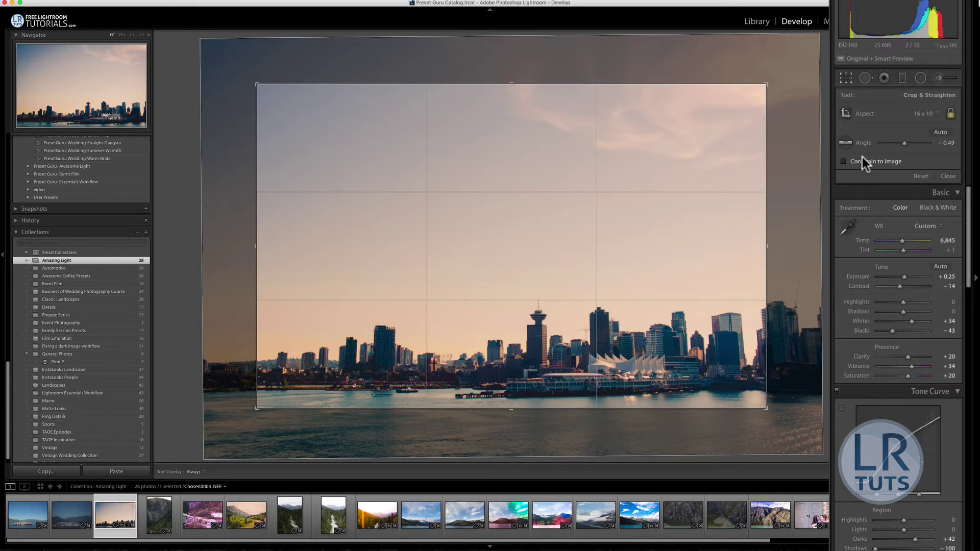
{"action": "left_click", "coordinate": [917, 112]}
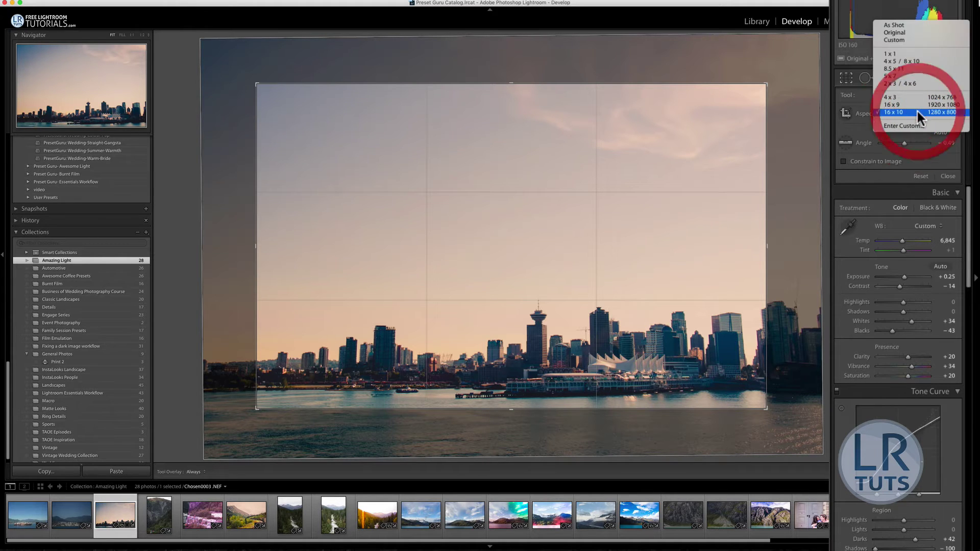
{"action": "left_click", "coordinate": [911, 26]}
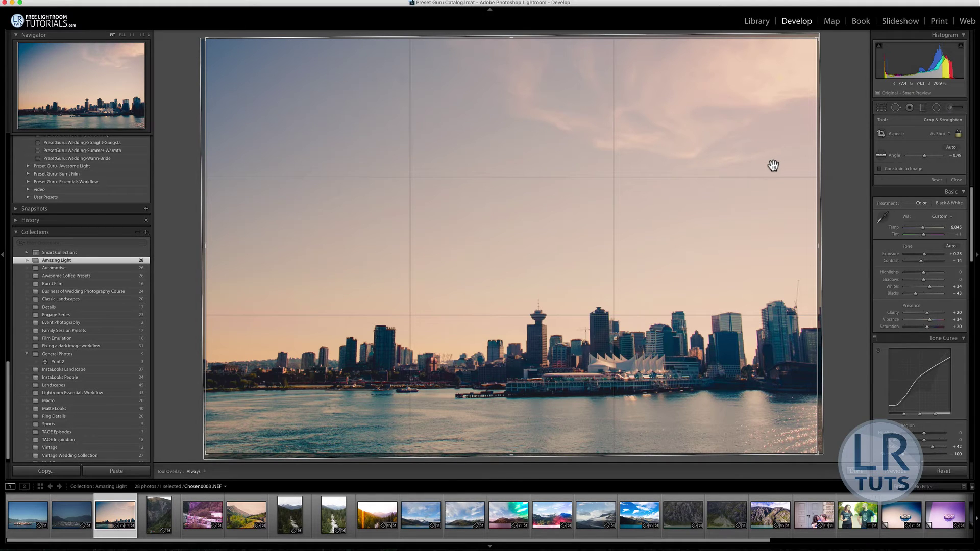
{"action": "left_click", "coordinate": [730, 221]}
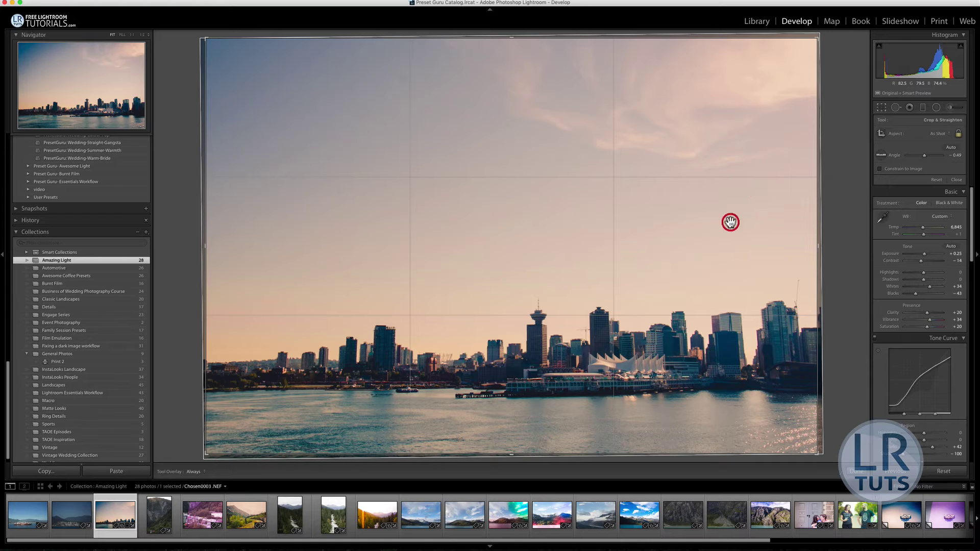
Close the Crop tool, then view the BH Photo size Chart in Preview and close it.
{"action": "left_click", "coordinate": [858, 472]}
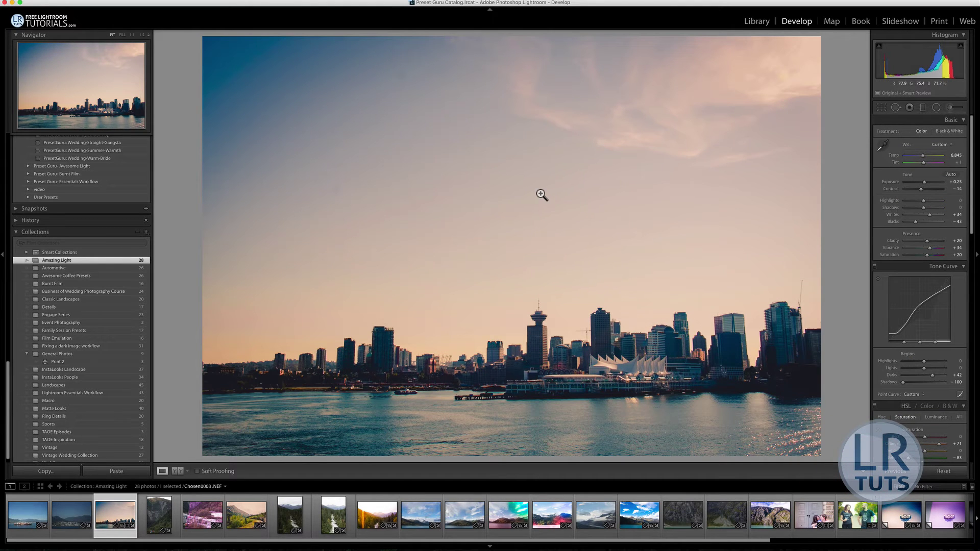
{"action": "key", "text": "super+Tab"}
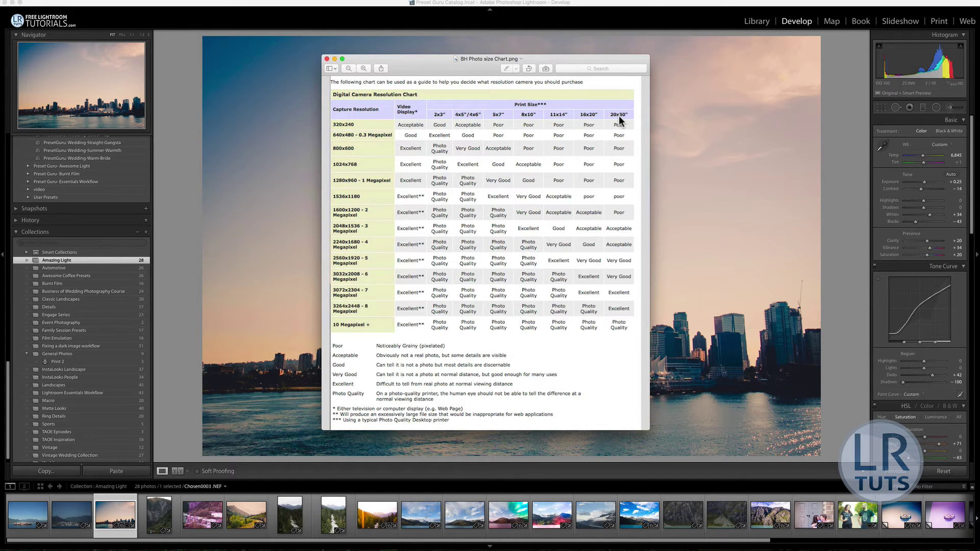
{"action": "key", "text": "super+w"}
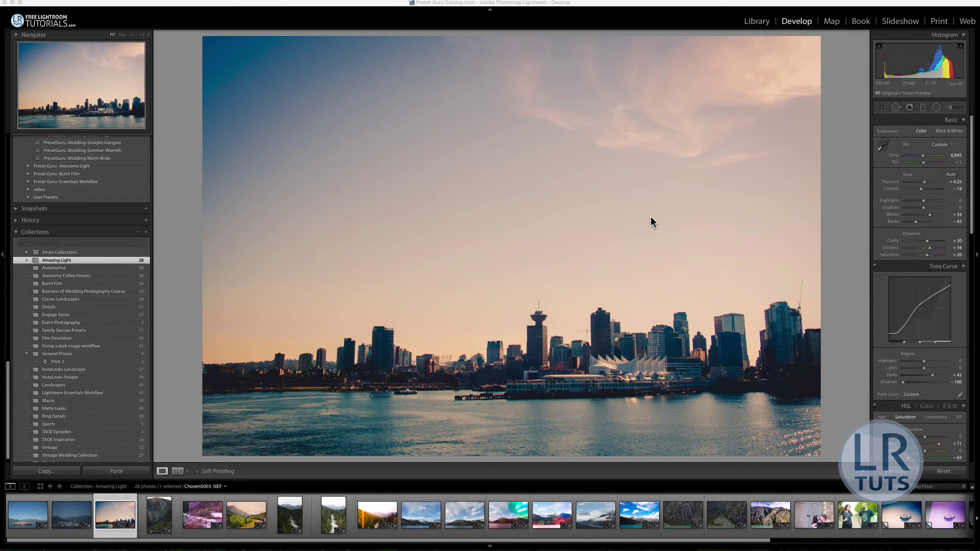
Open File > Export and collapse the Export Location, File Naming, Video and File Settings panels.
{"action": "left_click", "coordinate": [57, 4]}
{"action": "left_click", "coordinate": [96, 83]}
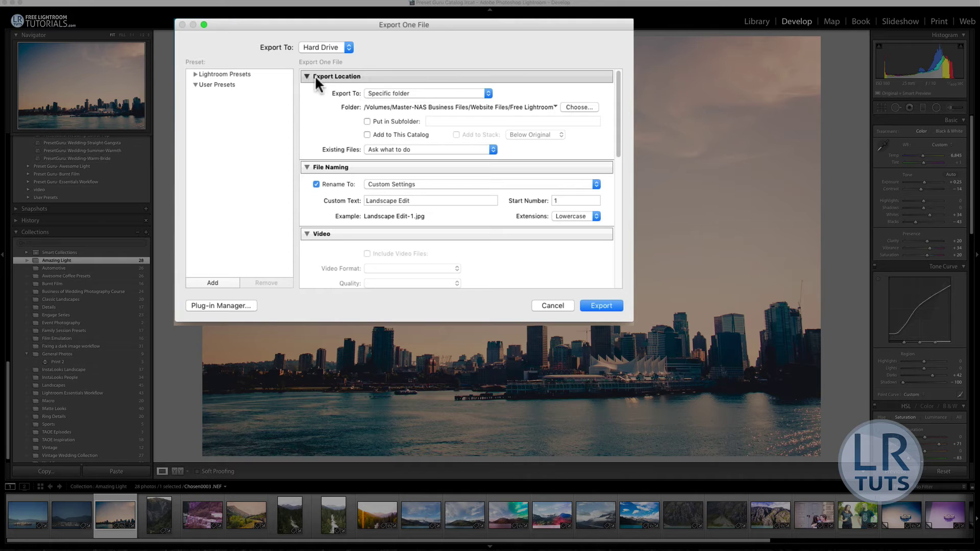
{"action": "left_click", "coordinate": [307, 76]}
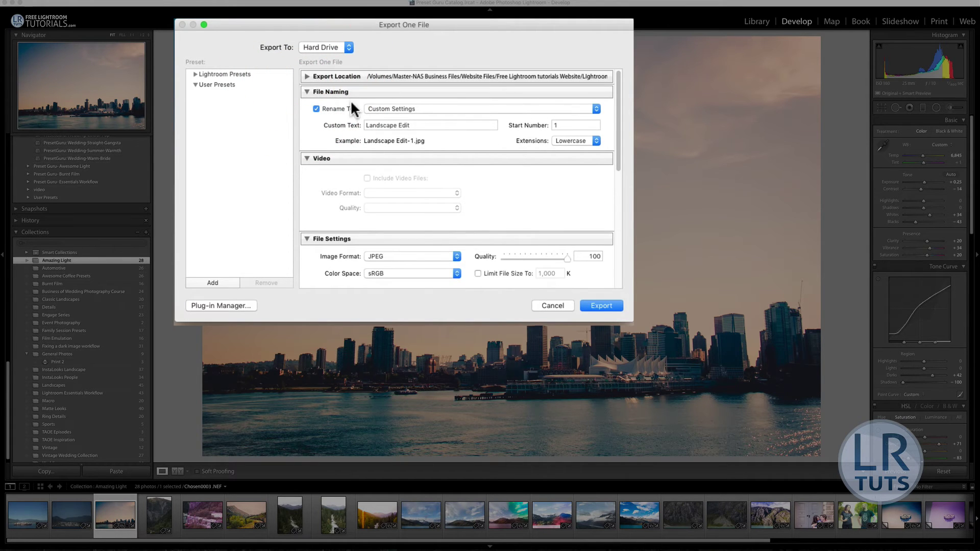
{"action": "left_click", "coordinate": [307, 92]}
{"action": "left_click", "coordinate": [305, 106]}
{"action": "left_click", "coordinate": [308, 123]}
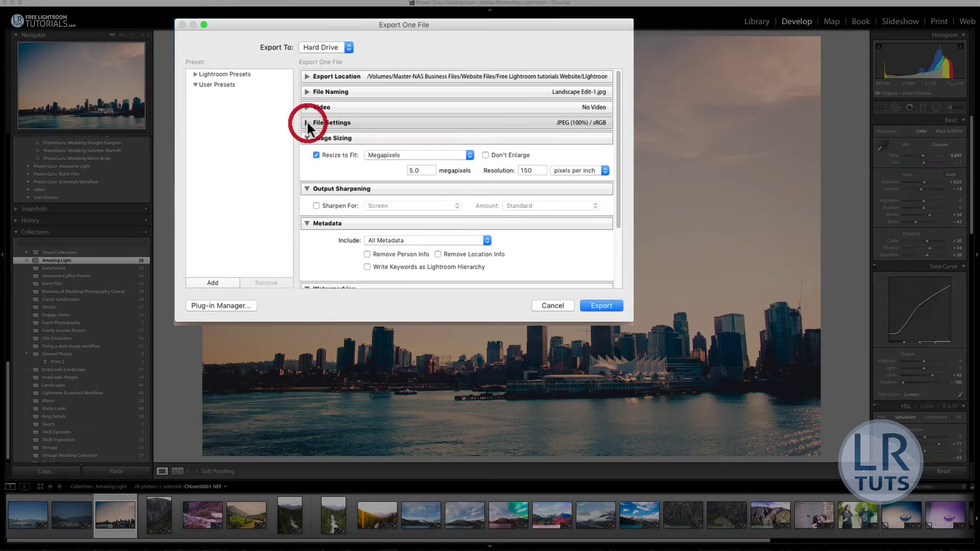
Toggle Resize to Fit off and on, and place the Preview size chart beside the Export dialog.
{"action": "left_click", "coordinate": [318, 154]}
{"action": "left_click", "coordinate": [316, 153]}
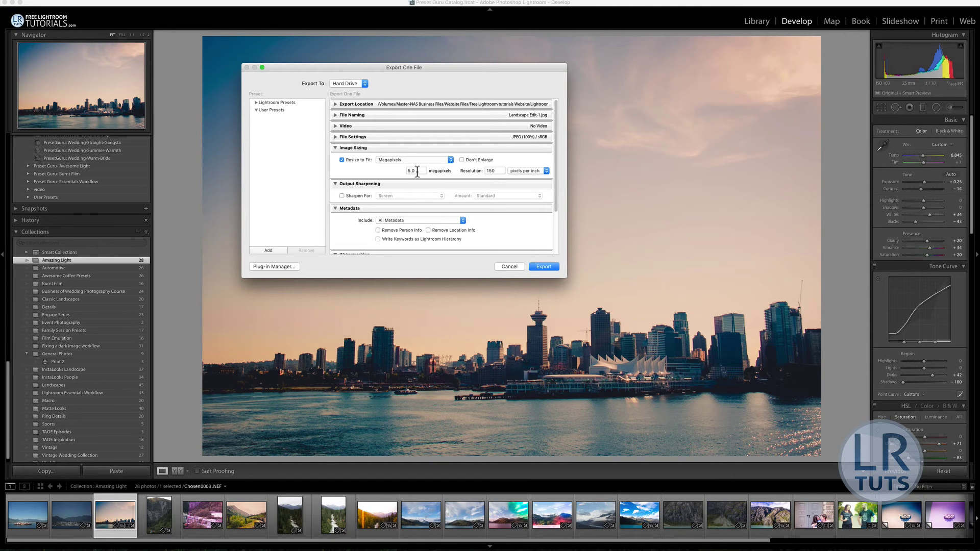
{"action": "key", "text": "super+Tab"}
{"action": "left_click_drag", "start_coordinate": [746, 62], "coordinate": [739, 62]}
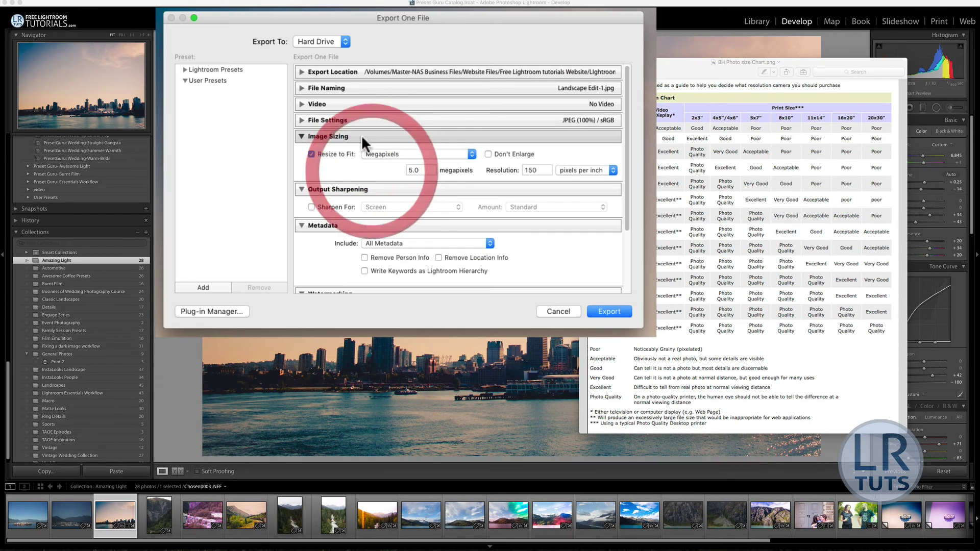
Keep Resize to Fit on Megapixels, set resolution to 300 pixels per inch and size to 5.0 megapixels.
{"action": "left_click", "coordinate": [311, 154]}
{"action": "left_click", "coordinate": [312, 154]}
{"action": "left_click", "coordinate": [388, 153]}
{"action": "left_click", "coordinate": [398, 152]}
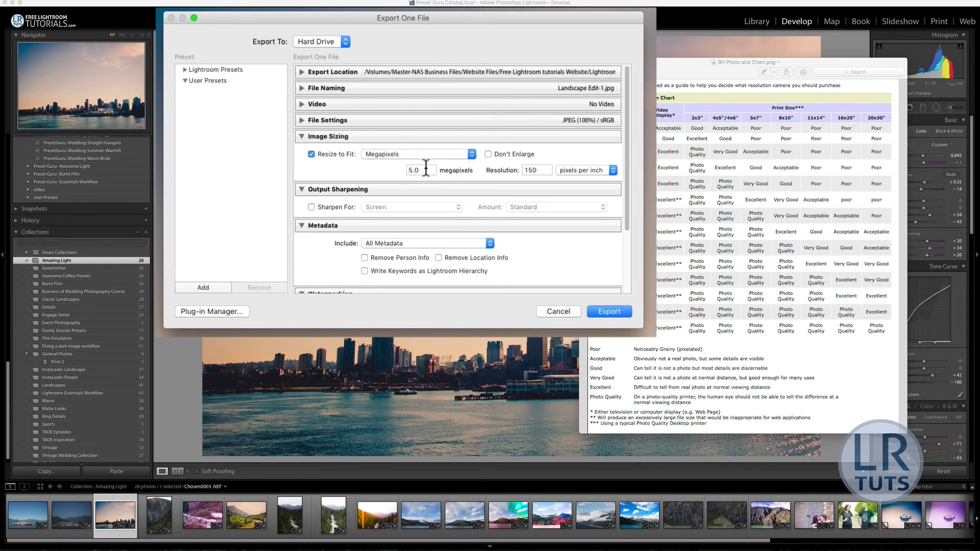
{"action": "double_click", "coordinate": [414, 170]}
{"action": "type", "text": "4"}
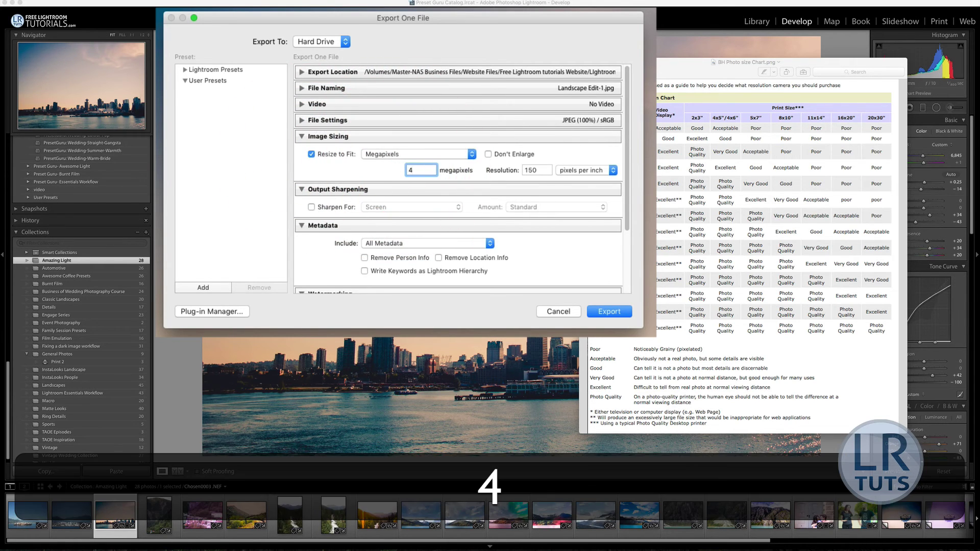
{"action": "type", "text": ".0"}
{"action": "double_click", "coordinate": [523, 169]}
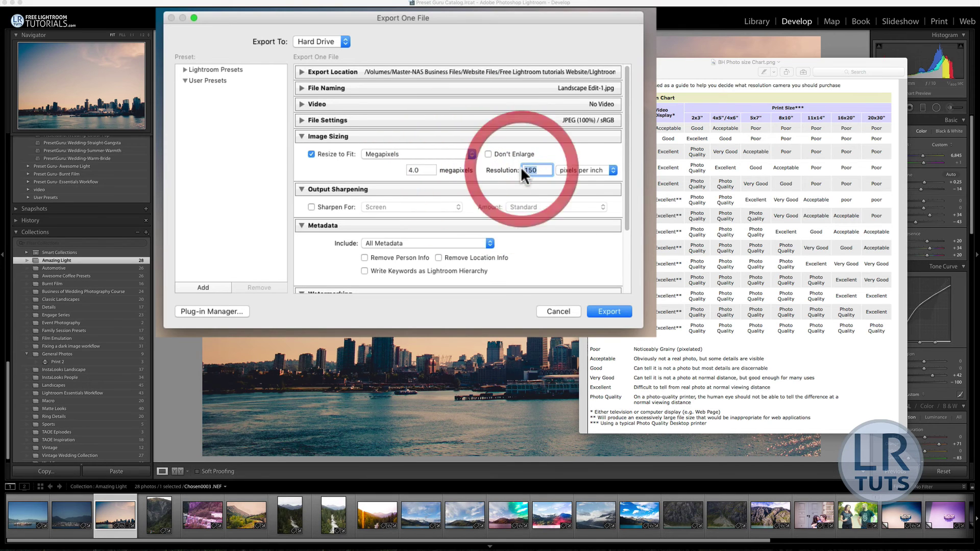
{"action": "type", "text": "300"}
{"action": "left_click", "coordinate": [568, 149]}
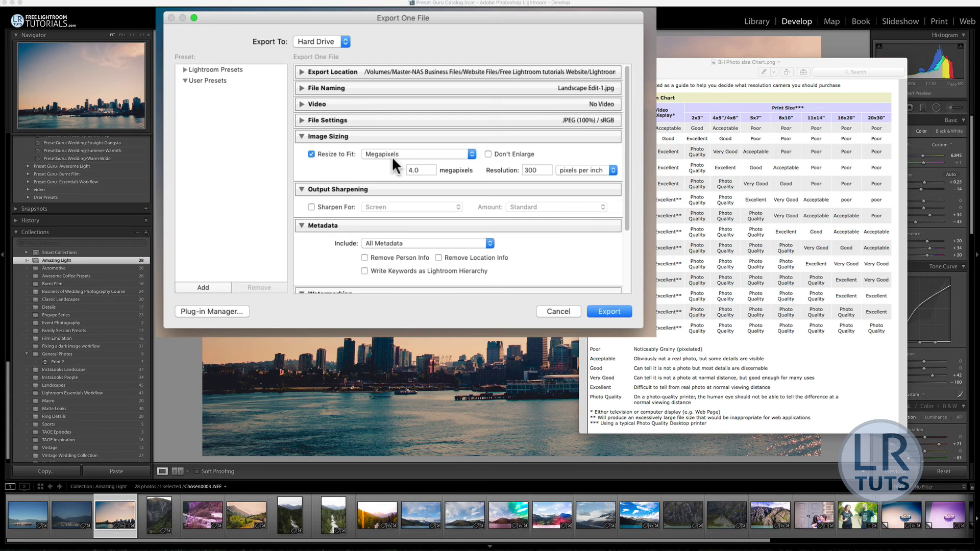
{"action": "left_click", "coordinate": [413, 170]}
{"action": "type", "text": "5"}
{"action": "left_click", "coordinate": [482, 171]}
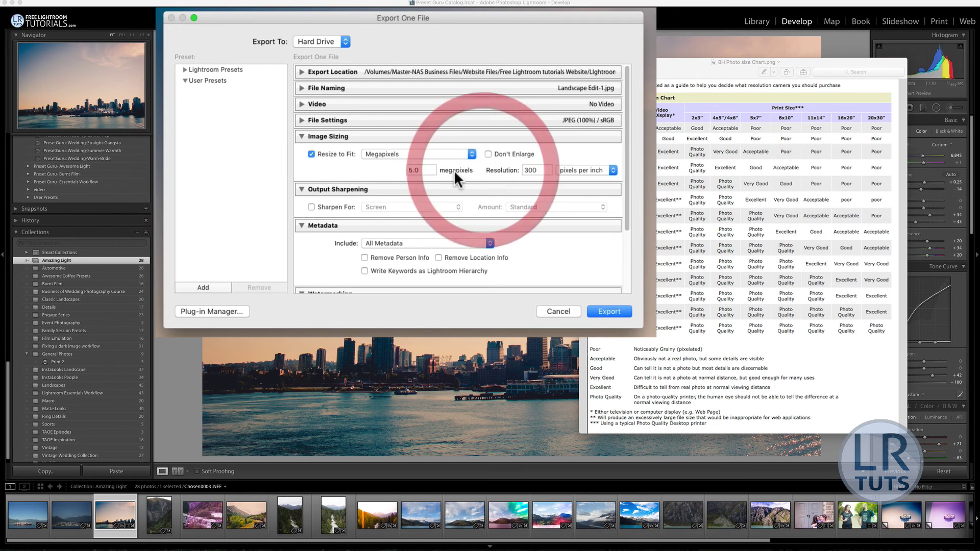